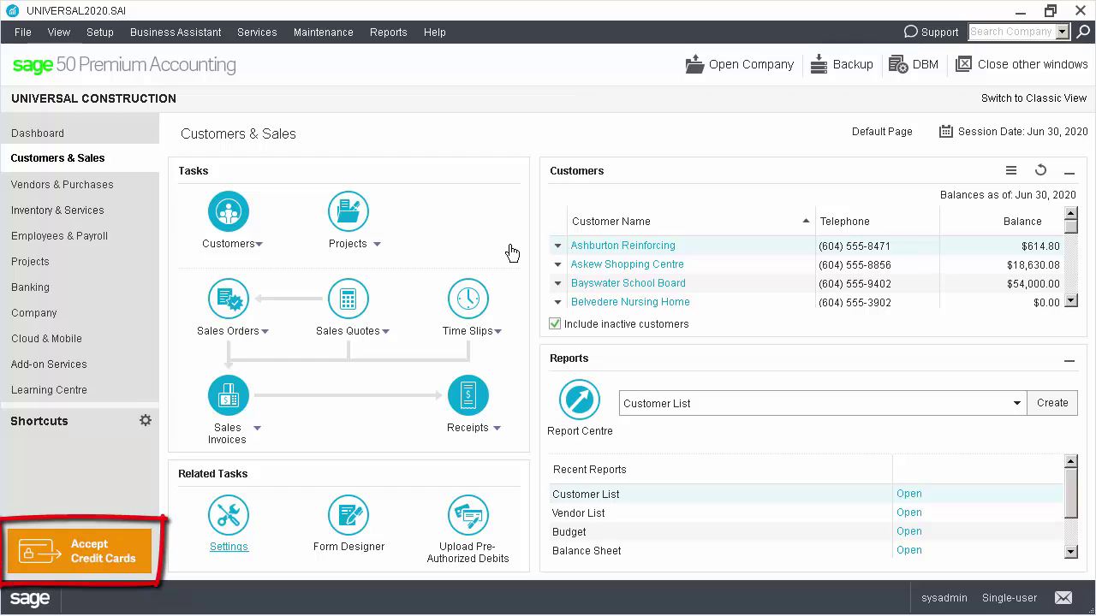
Enter the CAD merchant ID and merchant key in Settings under Company > Credit Cards > Processing Service
{"action": "left_click", "coordinate": [228, 518]}
{"action": "left_click", "coordinate": [38, 67]}
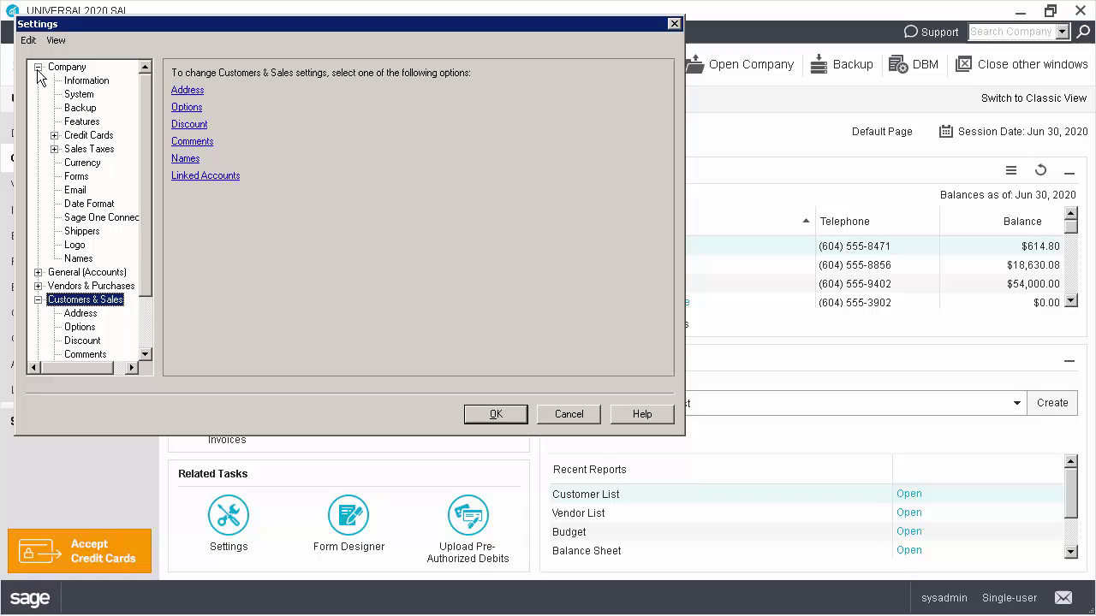
{"action": "left_click", "coordinate": [55, 135]}
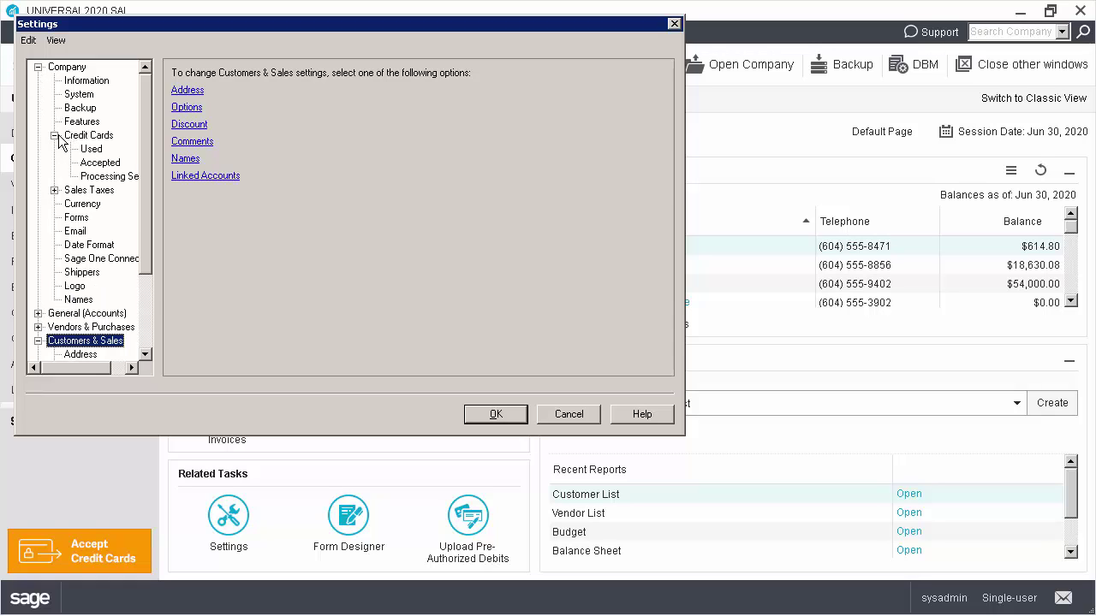
{"action": "left_click", "coordinate": [94, 176]}
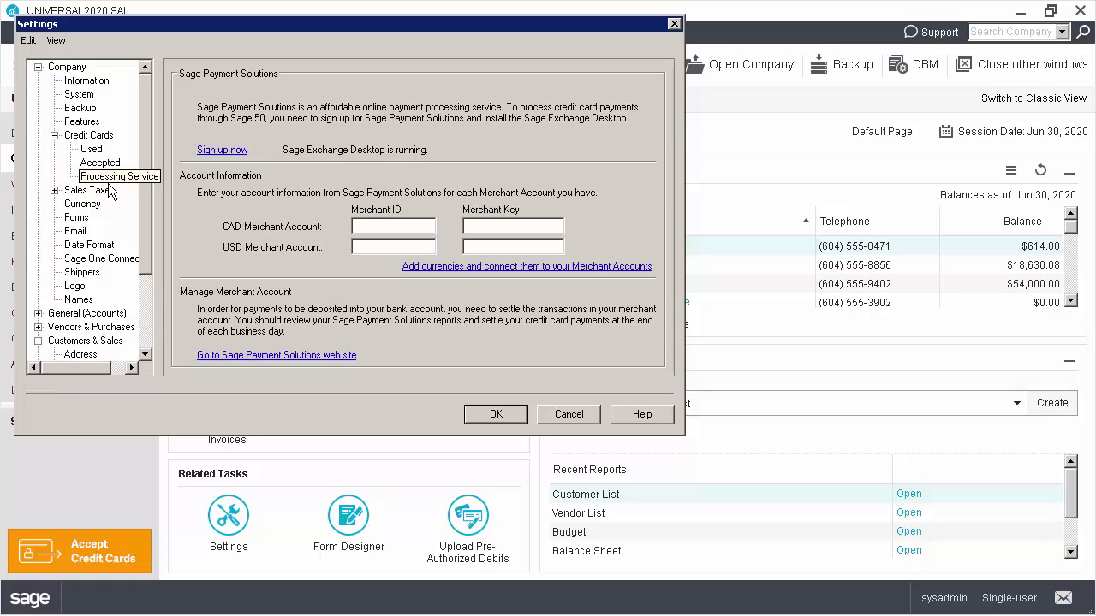
{"action": "left_click", "coordinate": [375, 227]}
{"action": "key", "text": "Tab"}
{"action": "type", "text": "*****"}
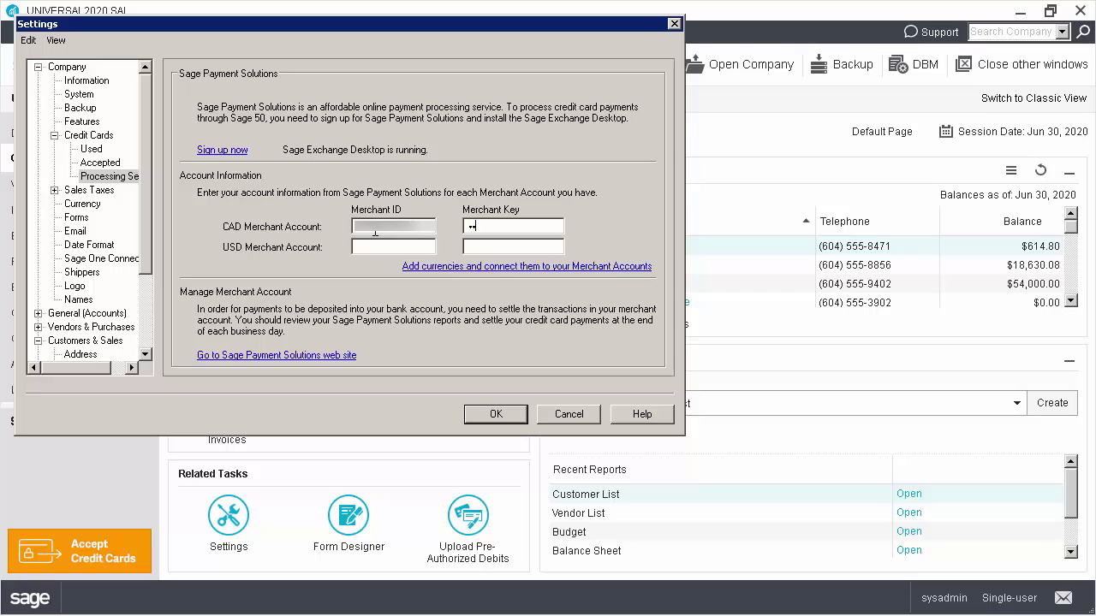
{"action": "type", "text": "*******"}
Confirm the Settings dialog with OK to store the CAD merchant account details
{"action": "left_click", "coordinate": [501, 409]}
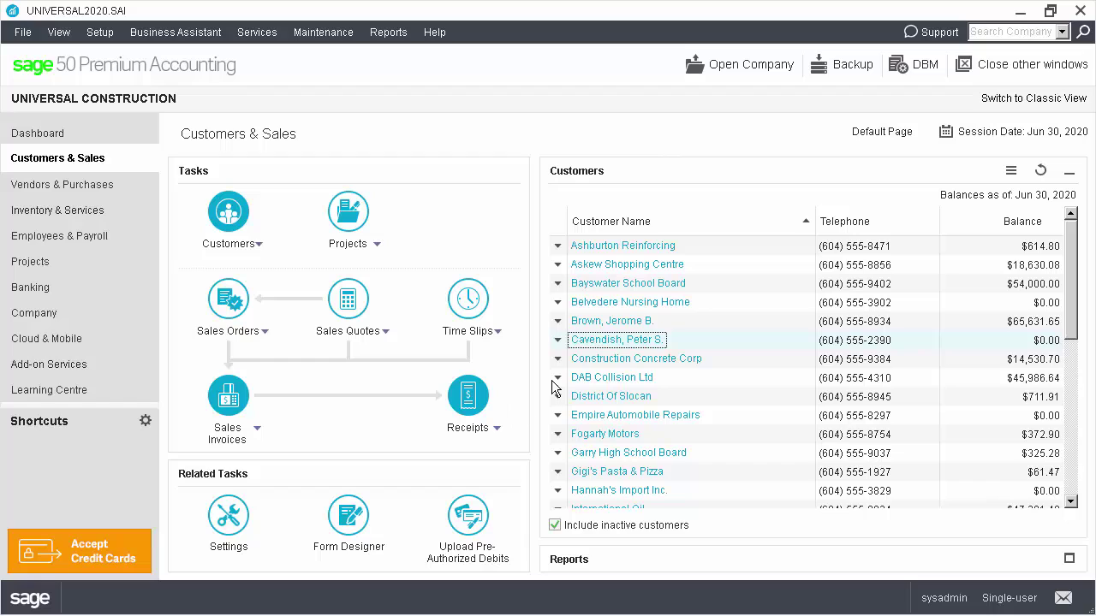
On the customer's Credit Card tab, allow Sage Vault storage and bill to the customer address
{"action": "left_click", "coordinate": [591, 322]}
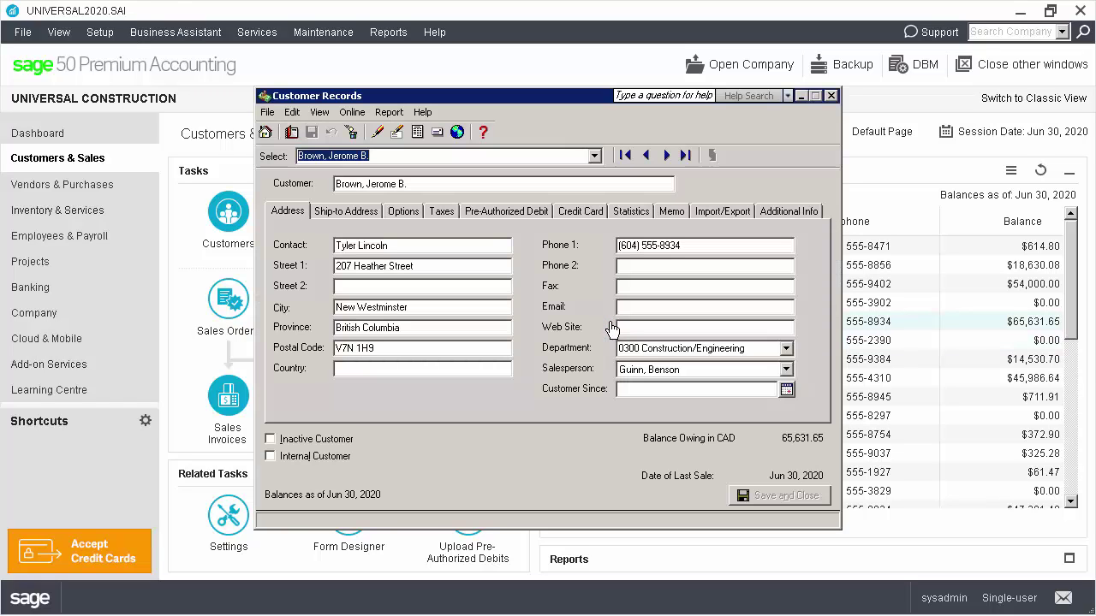
{"action": "left_click", "coordinate": [582, 210]}
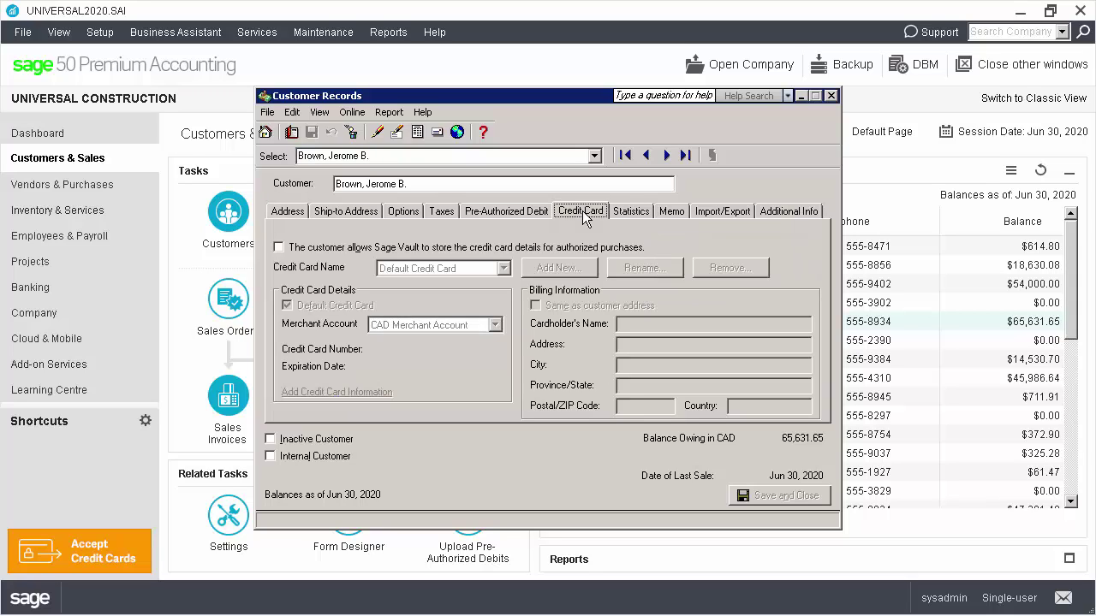
{"action": "left_click", "coordinate": [555, 248]}
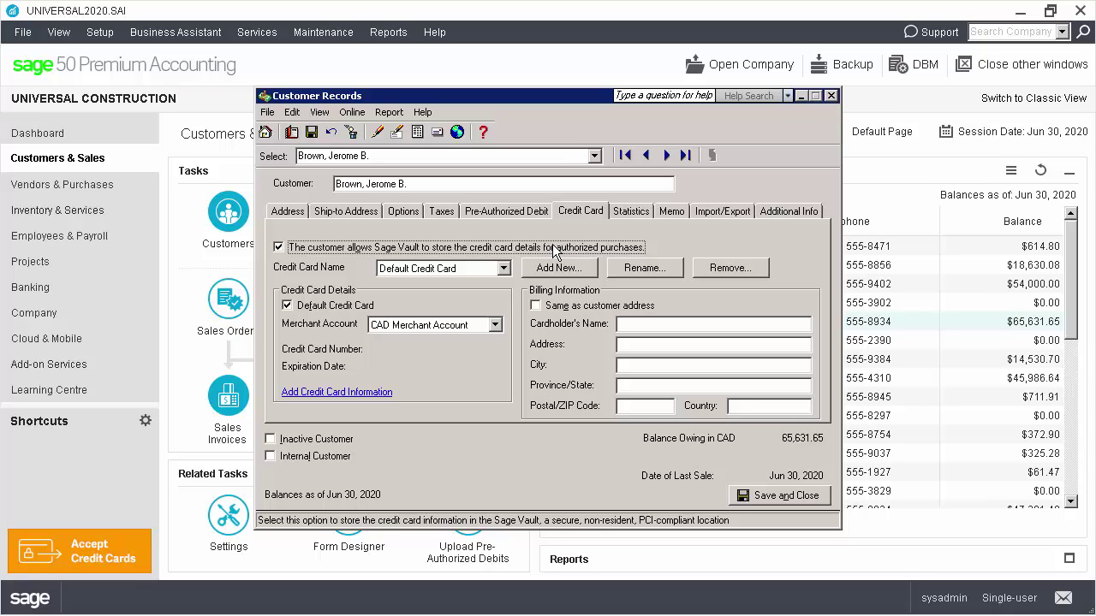
{"action": "left_click", "coordinate": [563, 308]}
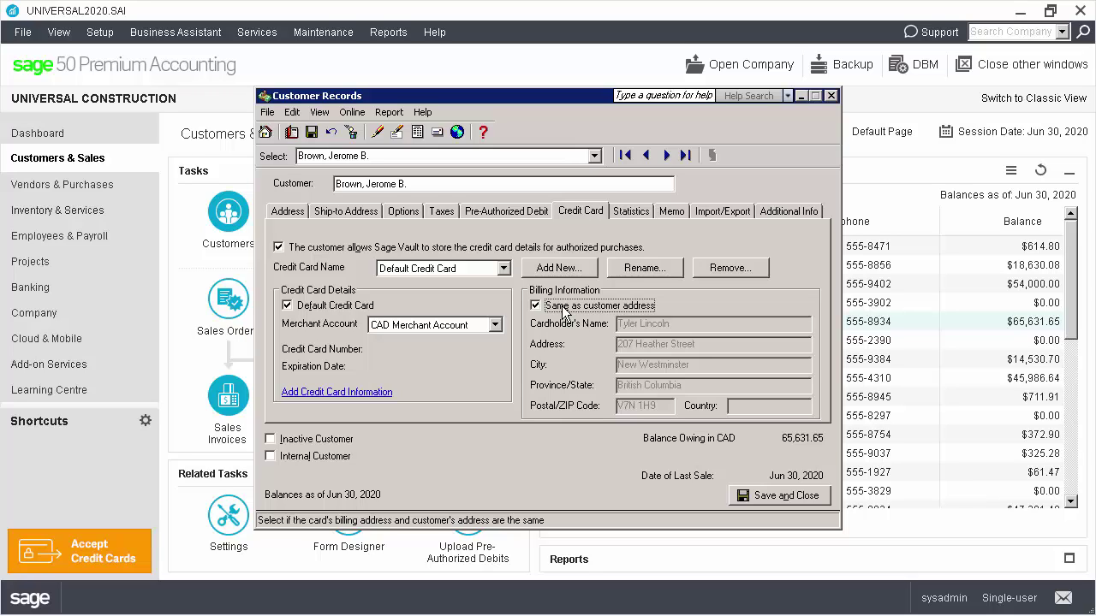
Submit the customer's VISA card number through the Sage Exchange Vault form
{"action": "left_click", "coordinate": [383, 394]}
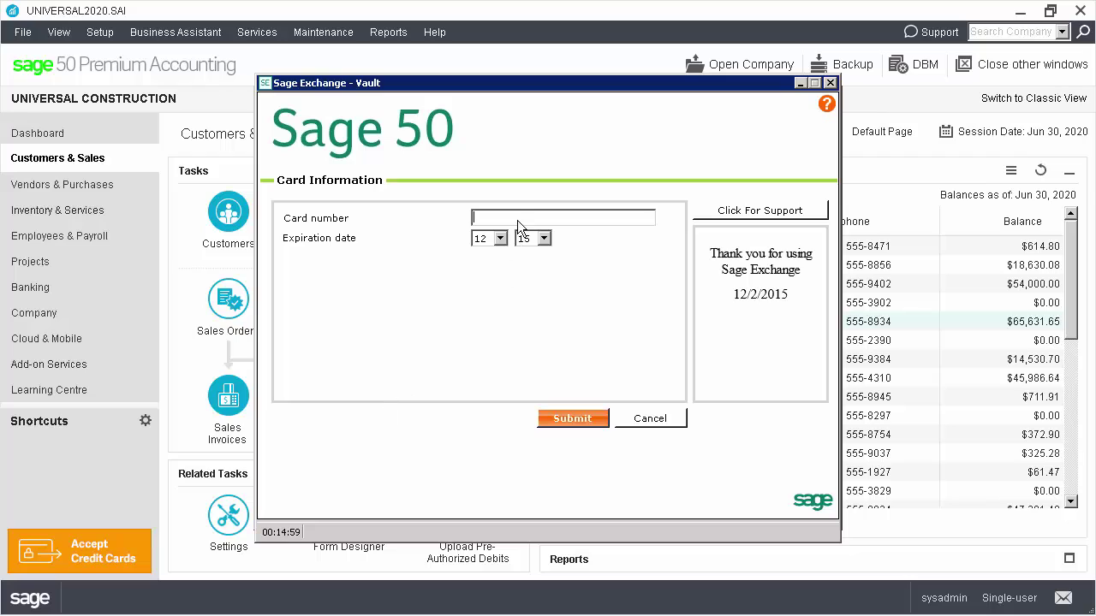
{"action": "type", "text": "4111111111111111"}
{"action": "left_click", "coordinate": [552, 418]}
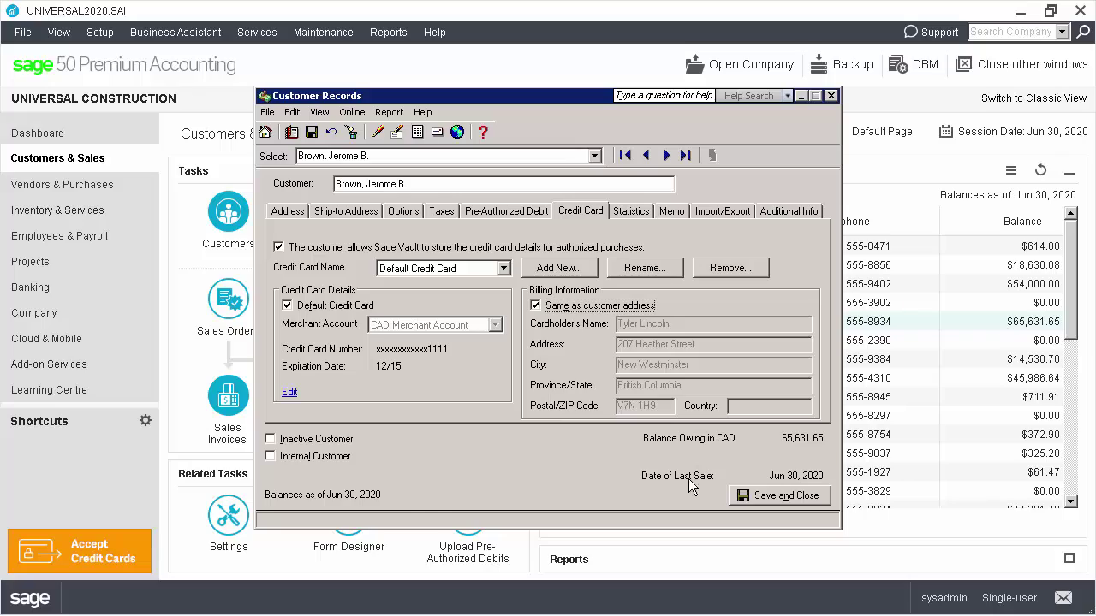
Save the customer record and start a new sales invoice for this customer
{"action": "left_click", "coordinate": [738, 498]}
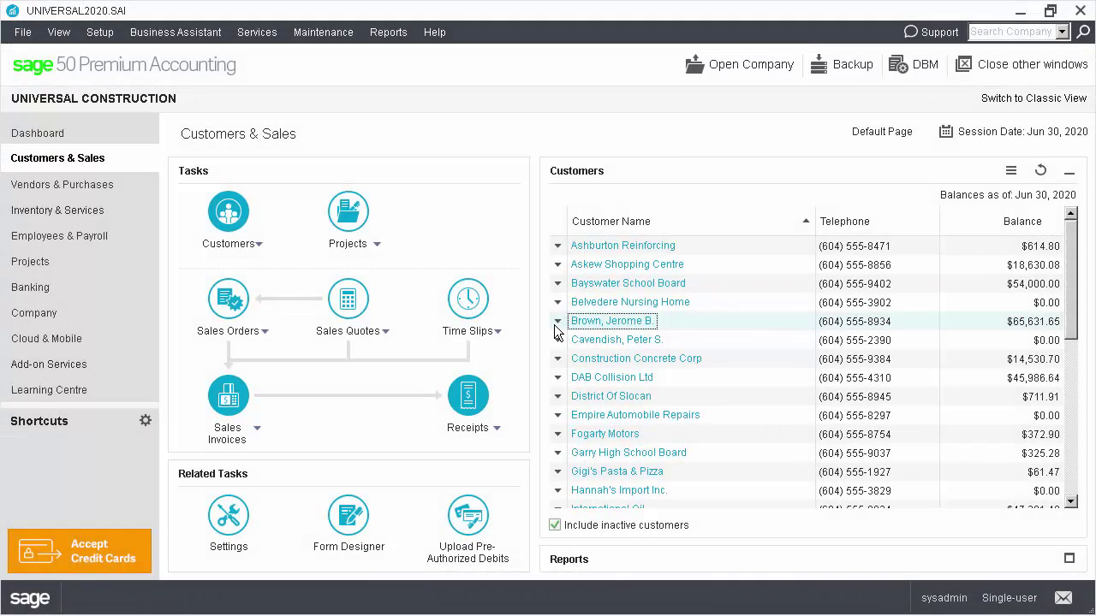
{"action": "left_click", "coordinate": [556, 321]}
{"action": "left_click", "coordinate": [575, 360]}
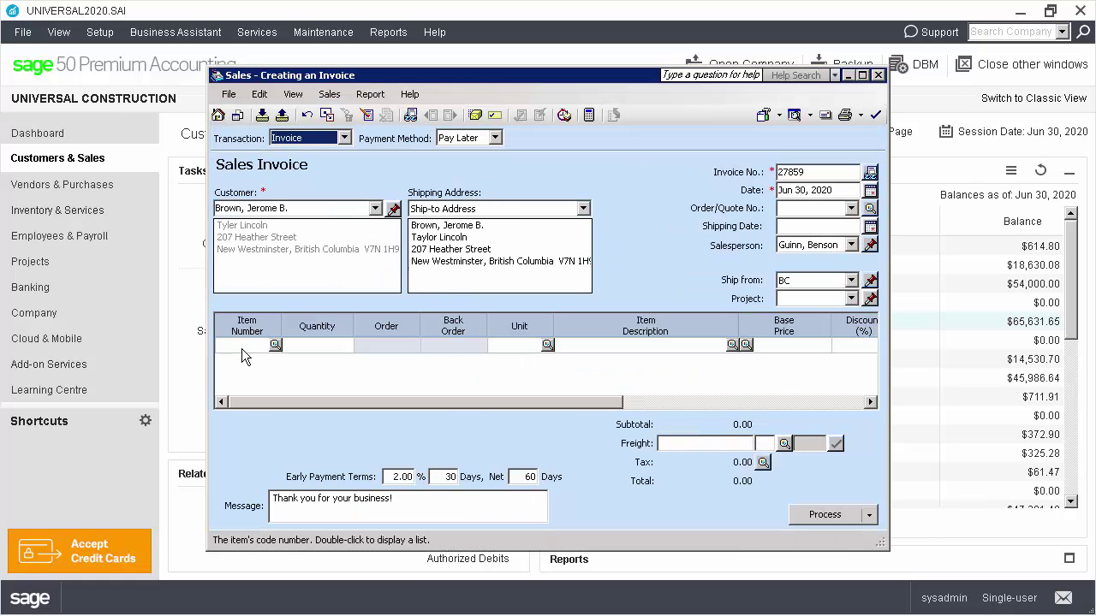
Add item S1020 Drafting with quantity 5 and set the payment method to VISA
{"action": "double_click", "coordinate": [241, 349]}
{"action": "type", "text": "s1"}
{"action": "key", "text": "Return"}
{"action": "left_click", "coordinate": [300, 353]}
{"action": "type", "text": "5"}
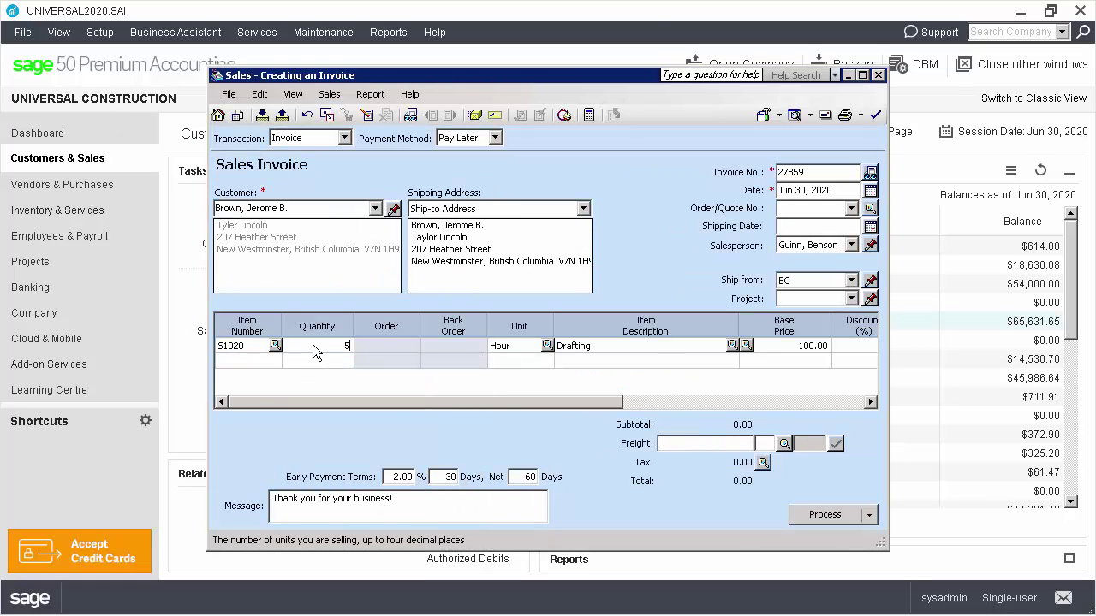
{"action": "key", "text": "Tab"}
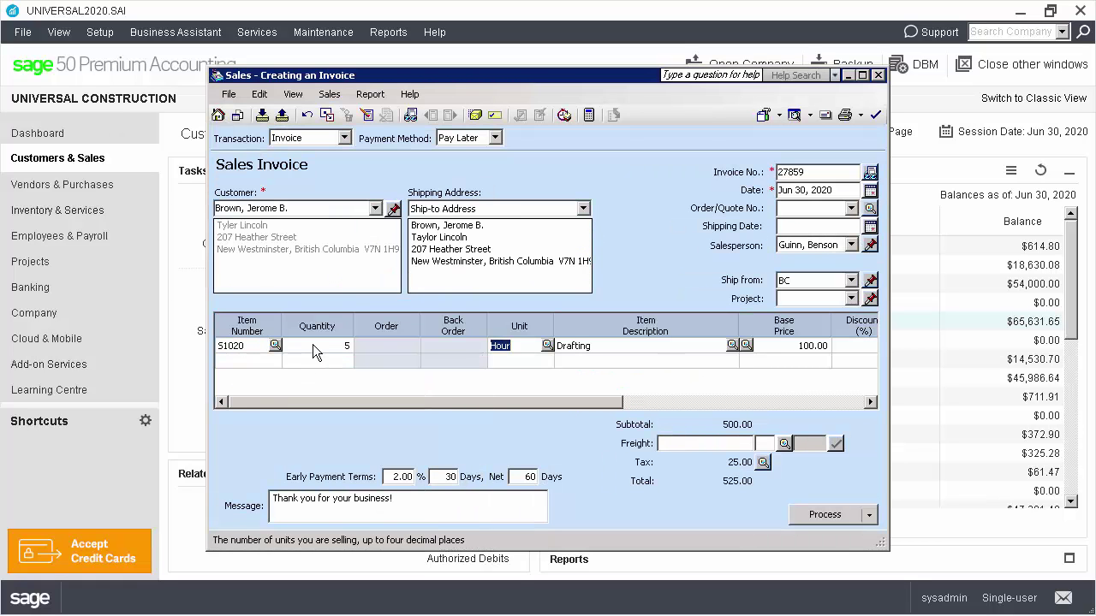
{"action": "left_click", "coordinate": [473, 141]}
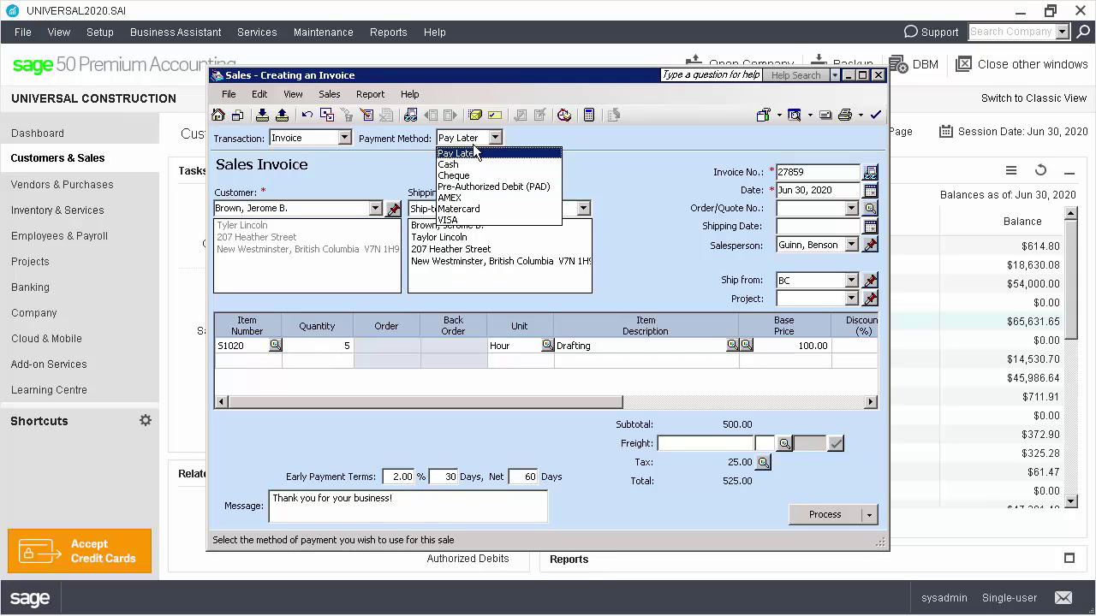
{"action": "left_click", "coordinate": [469, 220]}
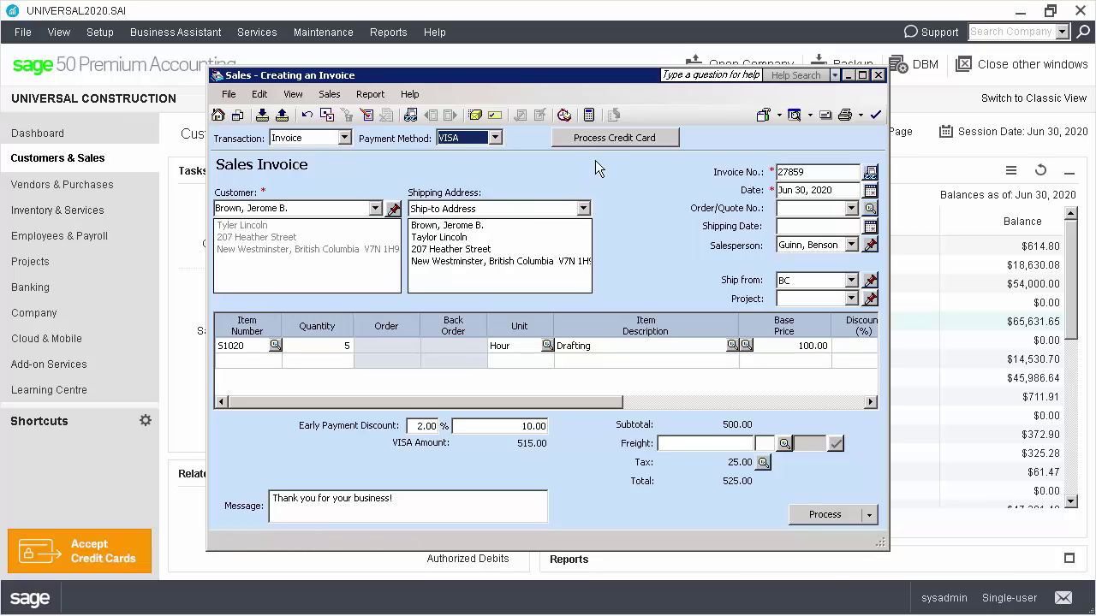
Charge the stored VISA card 515.00 and process invoice 27859
{"action": "left_click", "coordinate": [606, 140]}
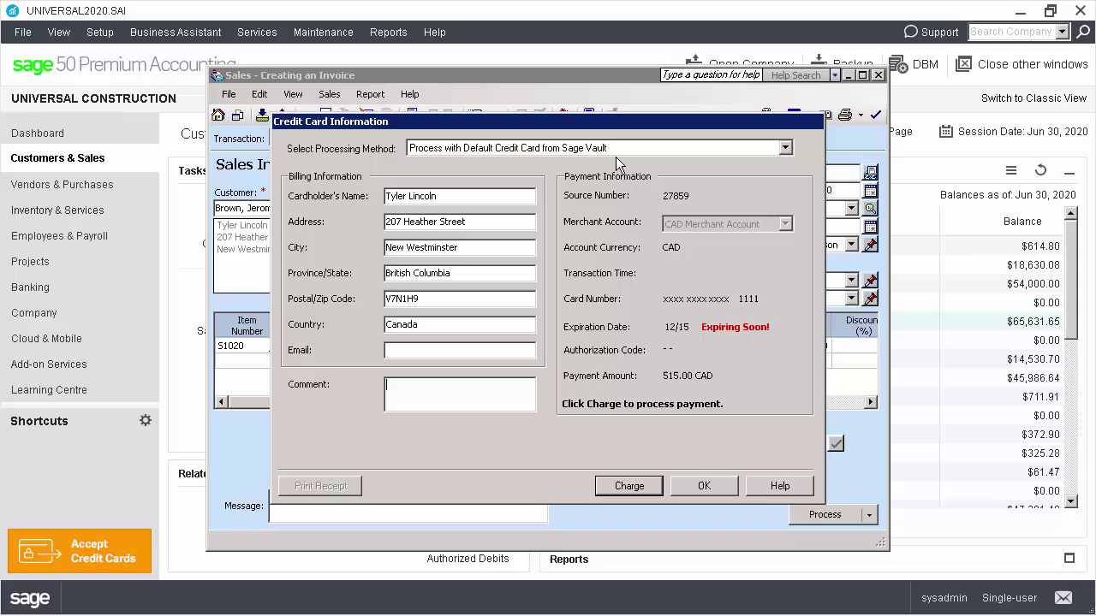
{"action": "left_click", "coordinate": [626, 486]}
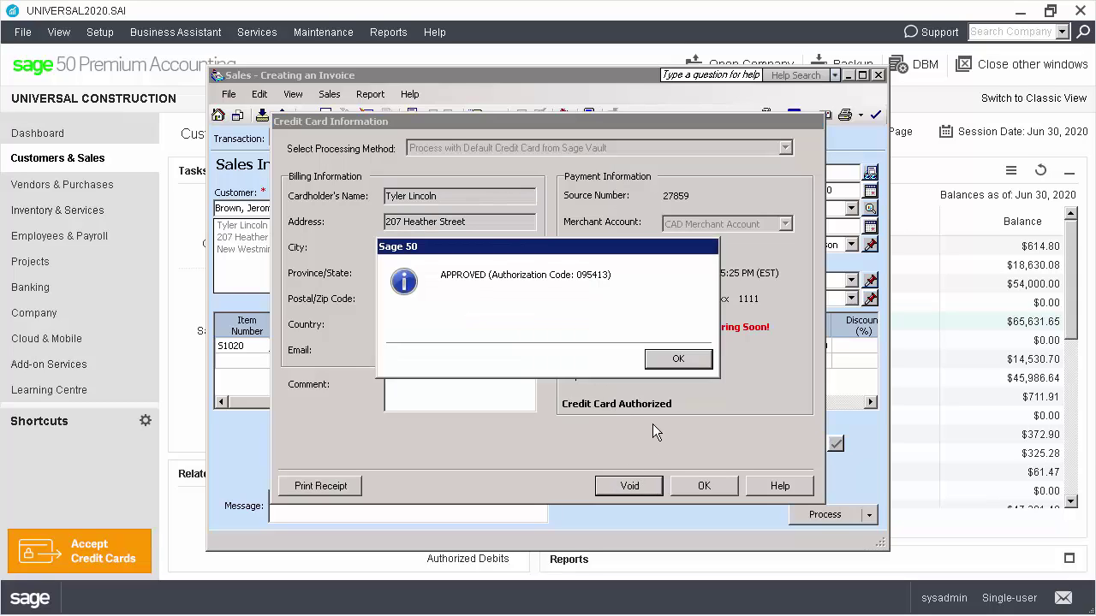
{"action": "left_click", "coordinate": [681, 360]}
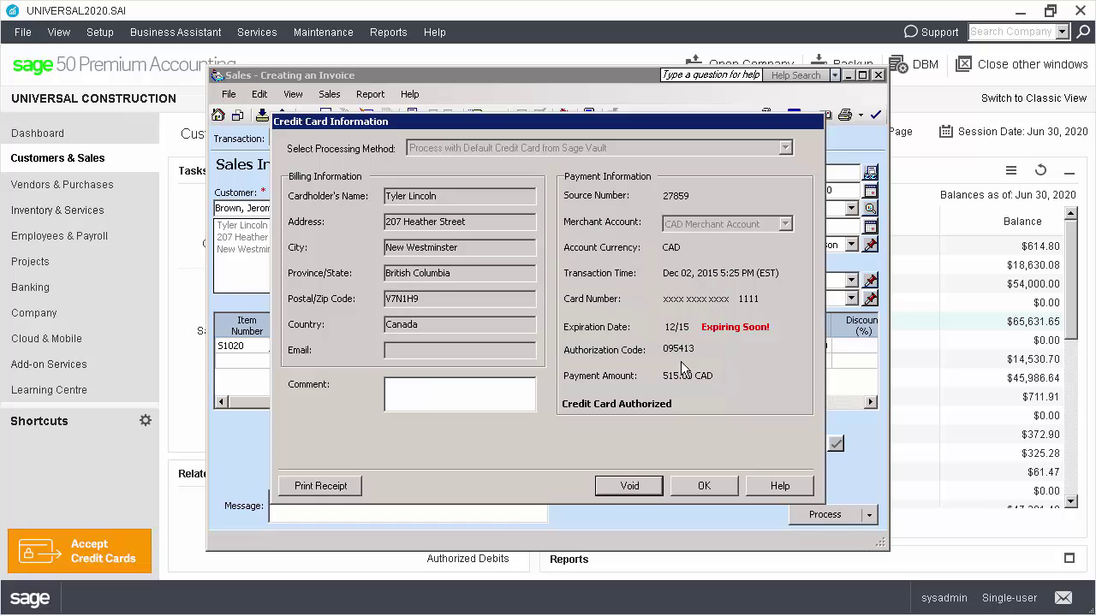
{"action": "left_click", "coordinate": [700, 487]}
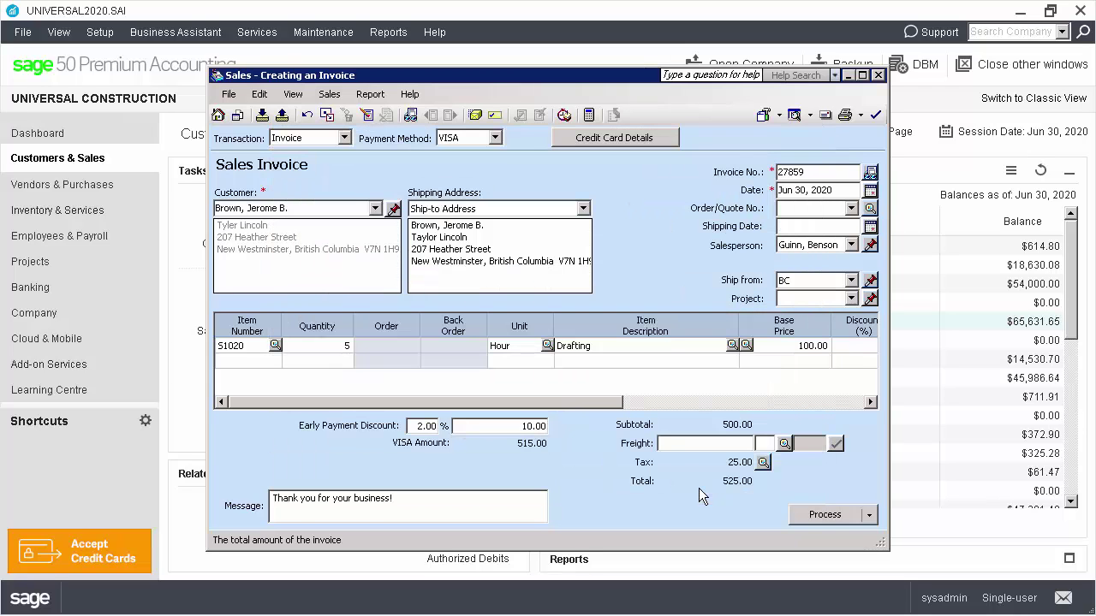
{"action": "left_click", "coordinate": [820, 516]}
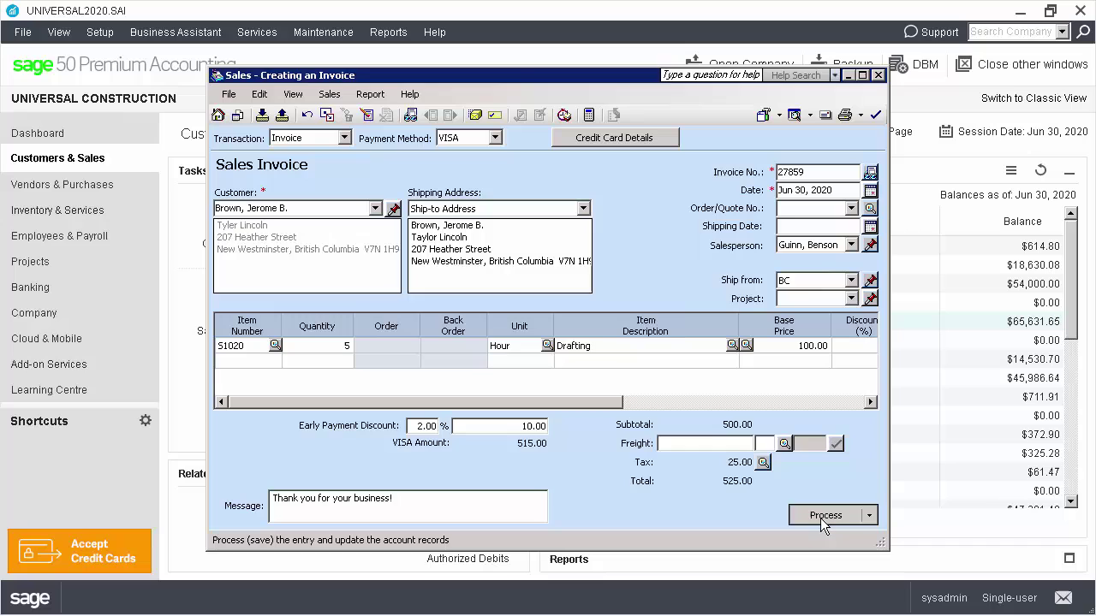
Close the blank Sales Invoice window to return to Customers & Sales
{"action": "left_click", "coordinate": [878, 76]}
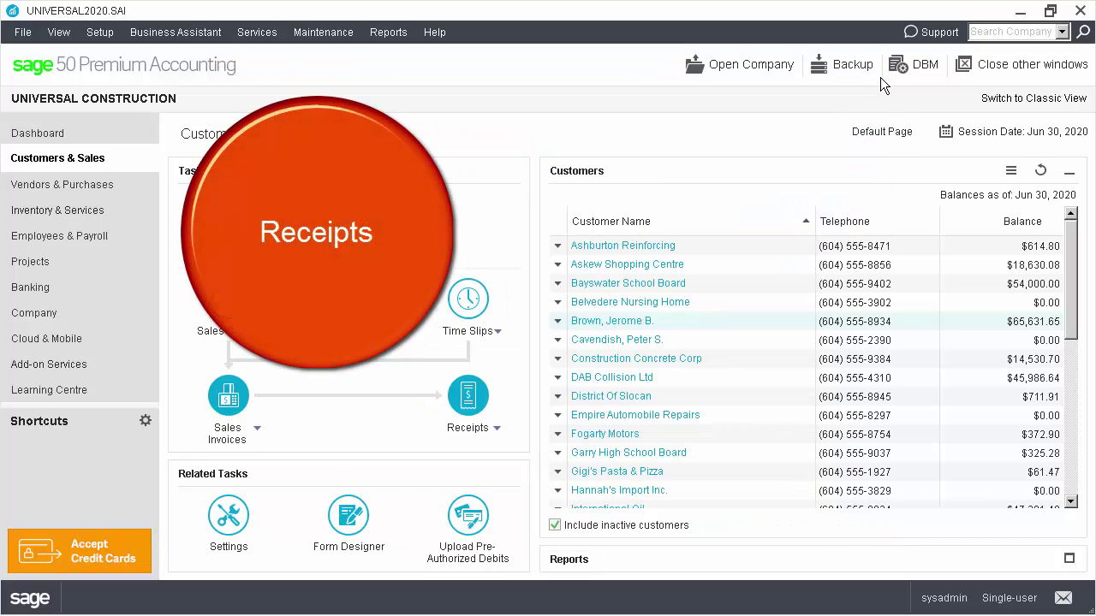